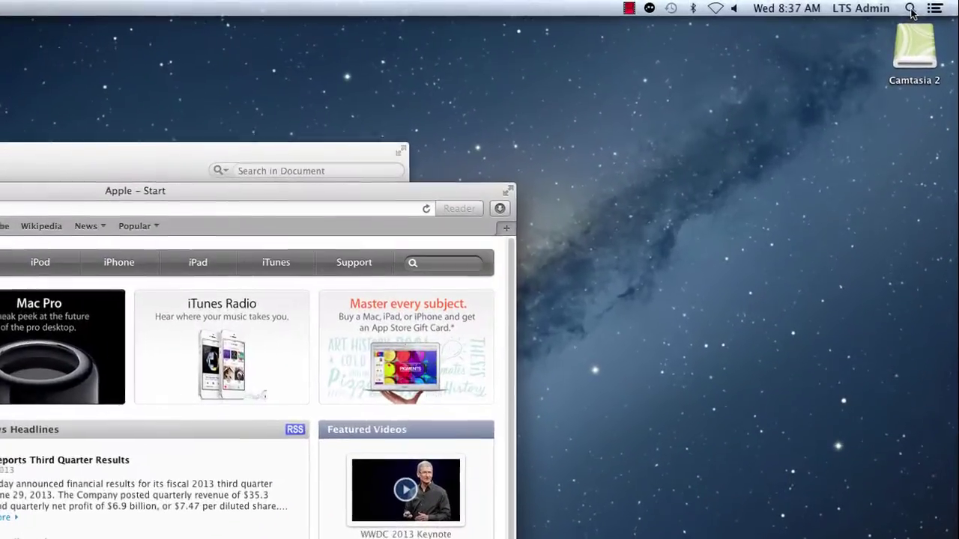
Search Spotlight for "gr" and launch the Grab application.
click(901, 5)
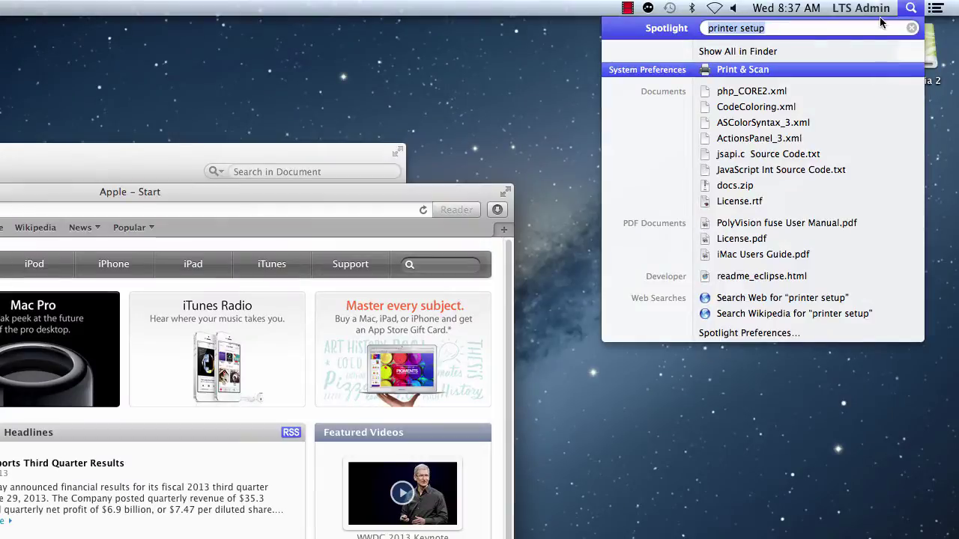
text(gr)
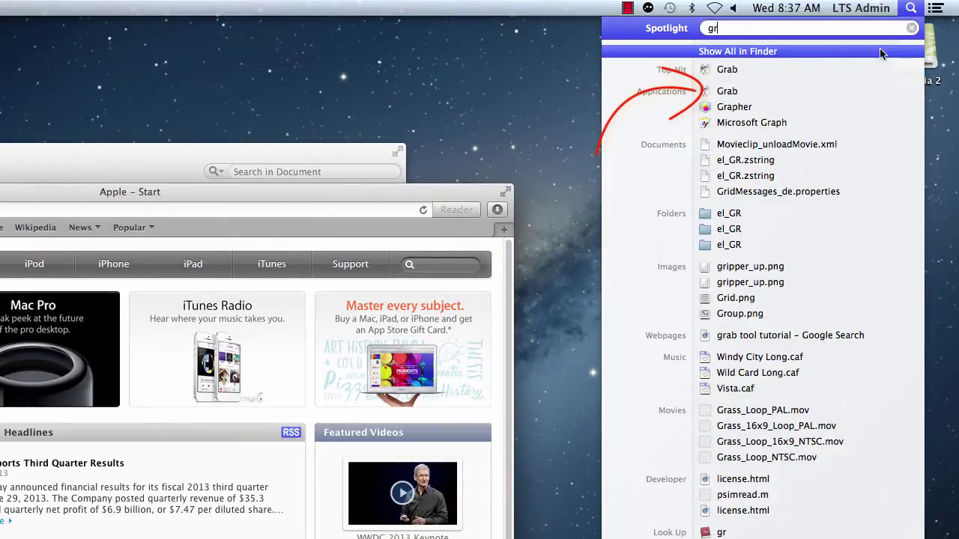
click(731, 91)
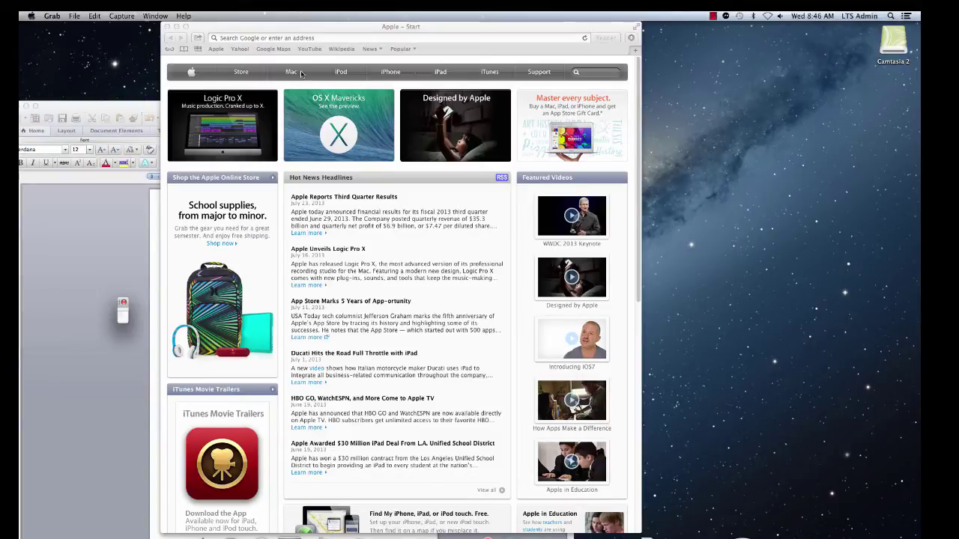
Capture a selection of the Apple start page from the promo banners downward, and discard the capture without saving.
click(129, 17)
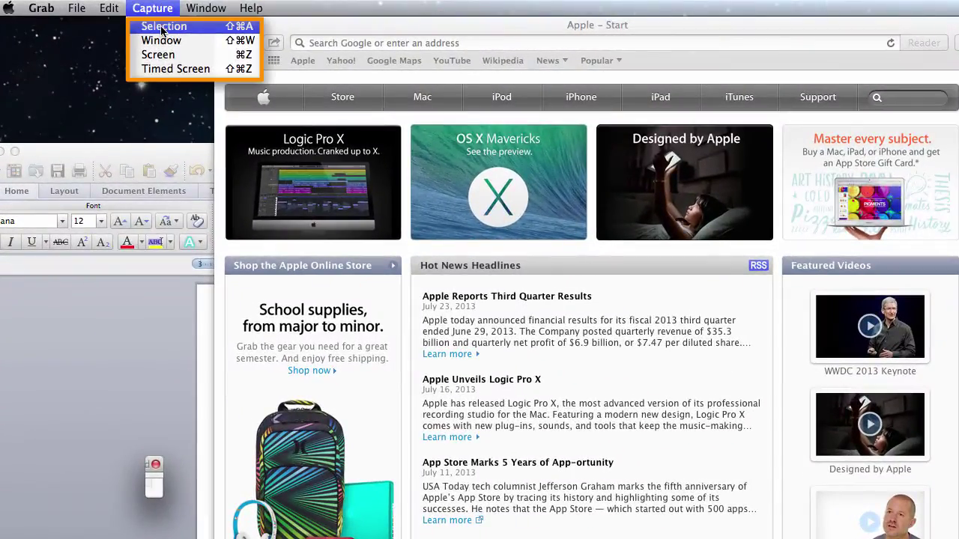
click(161, 28)
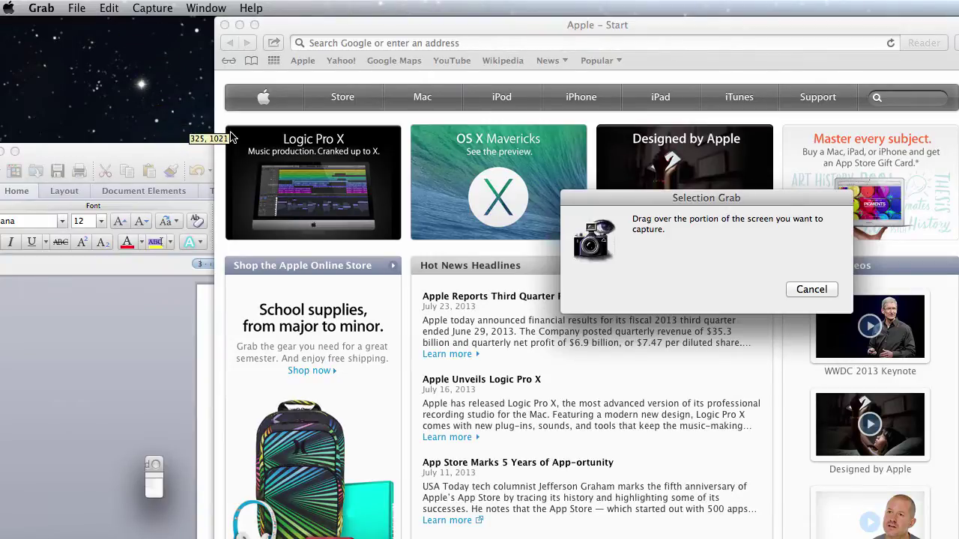
drag(230, 134, 950, 538)
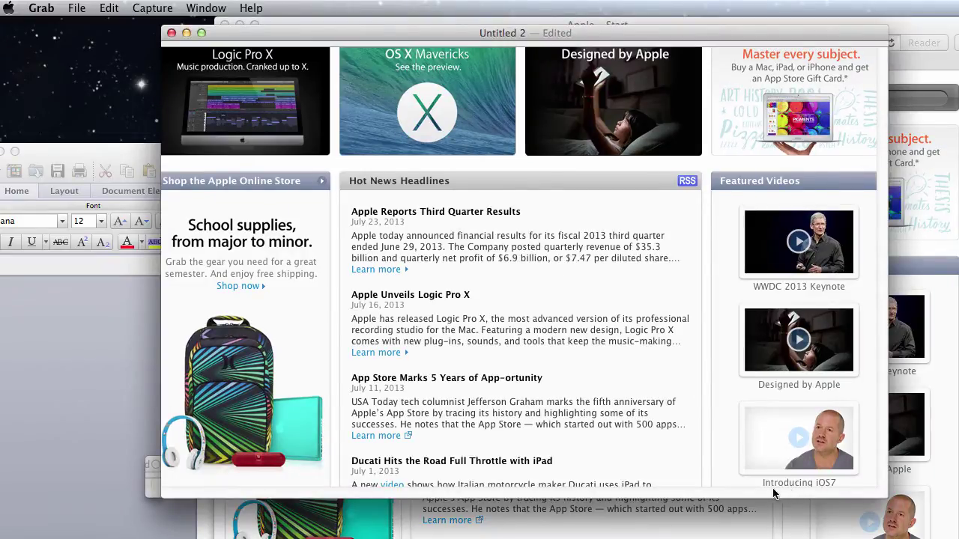
click(170, 33)
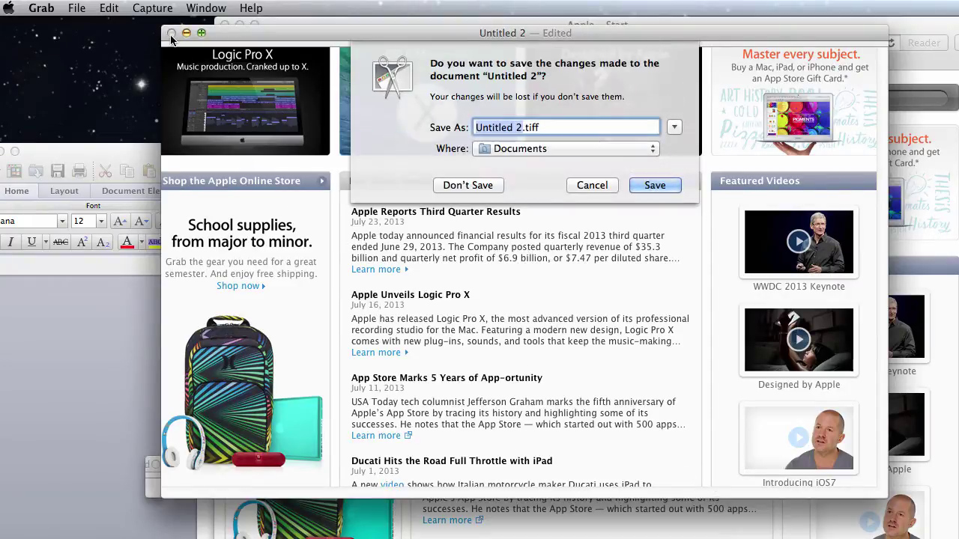
click(475, 185)
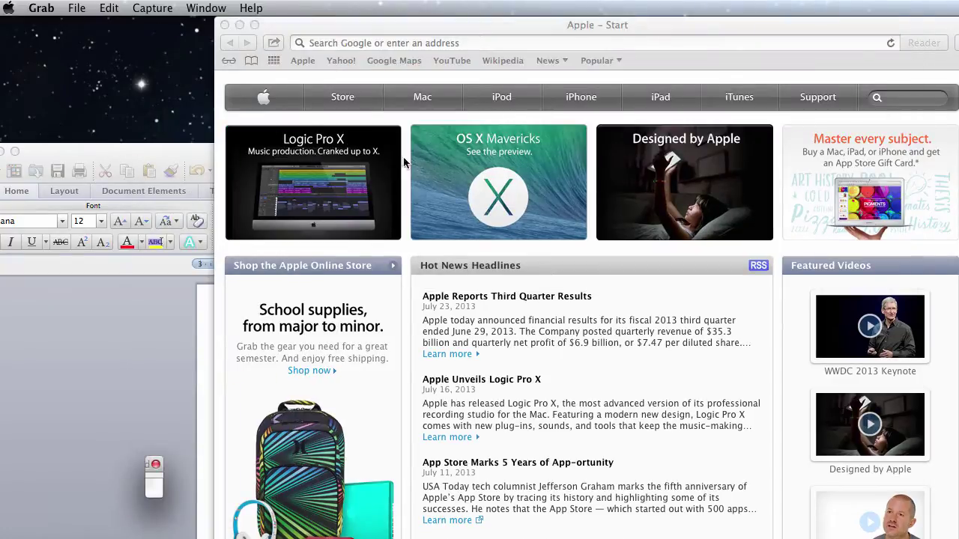
Take a window capture of the blank Word document window and discard it without saving.
click(168, 8)
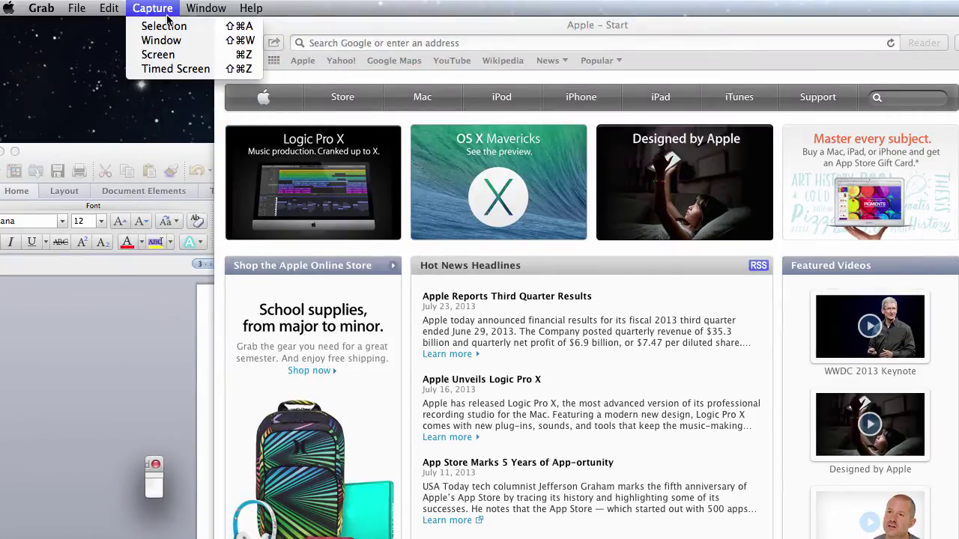
click(161, 41)
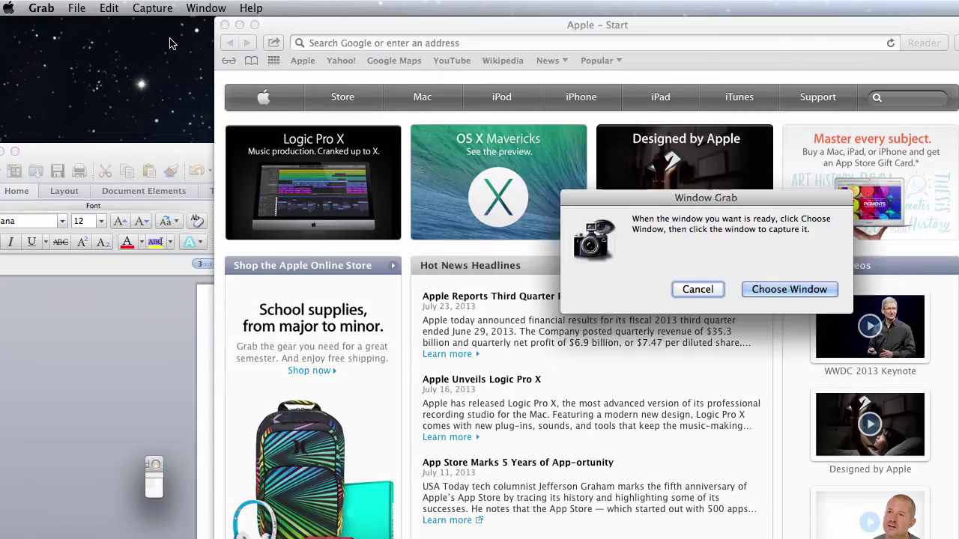
click(779, 292)
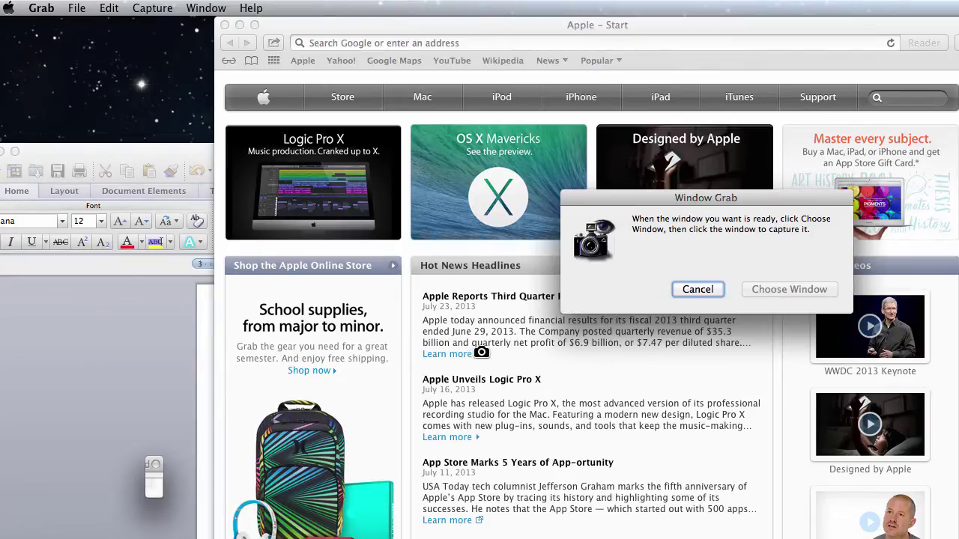
click(148, 331)
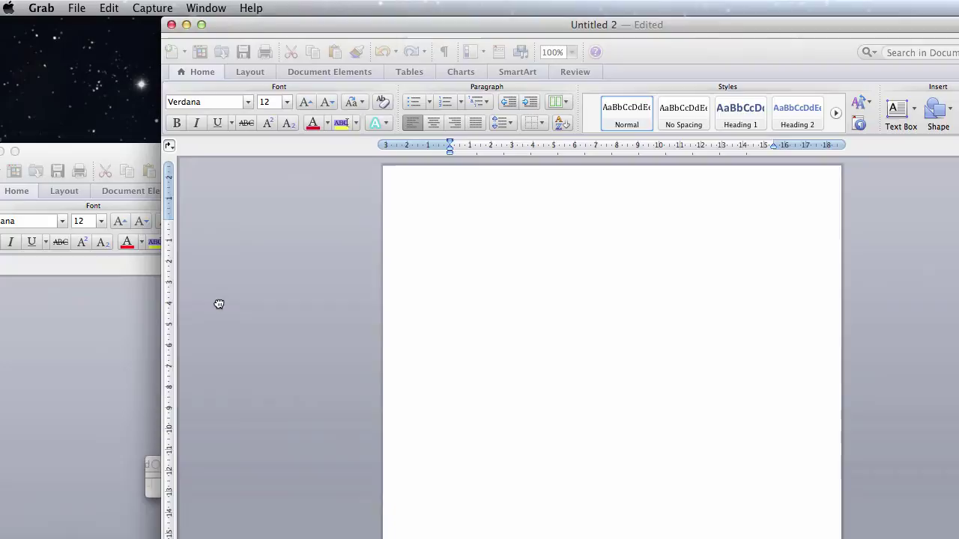
click(172, 25)
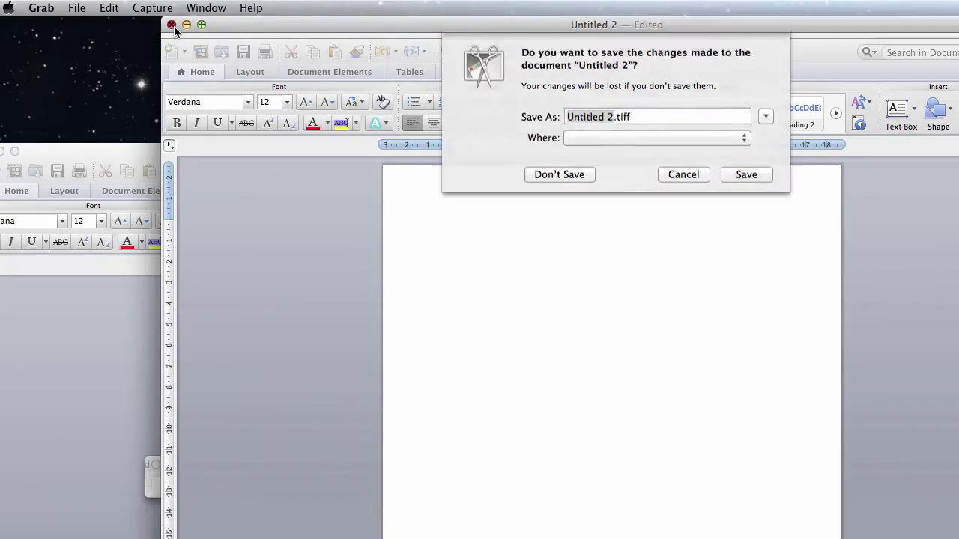
click(561, 178)
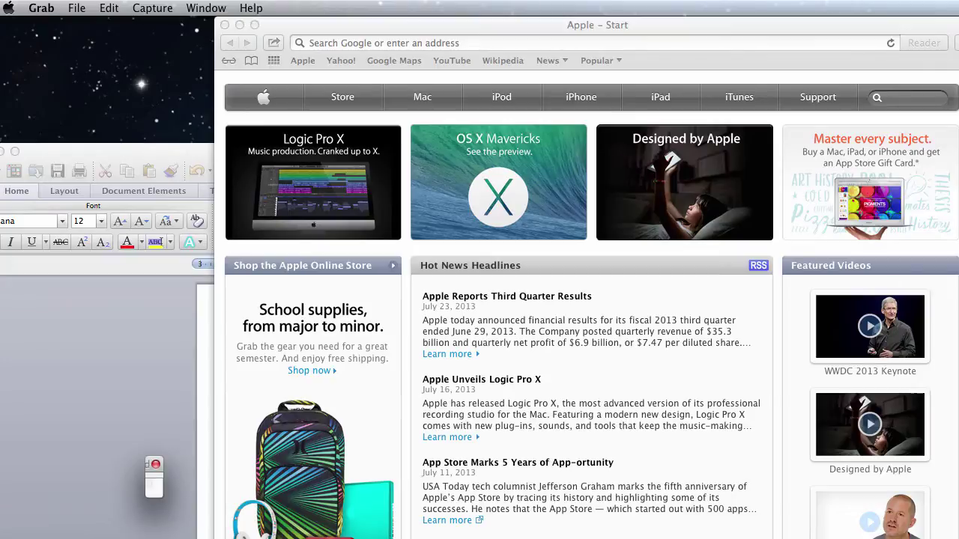
Capture the entire screen and close the resulting image without saving it.
click(141, 9)
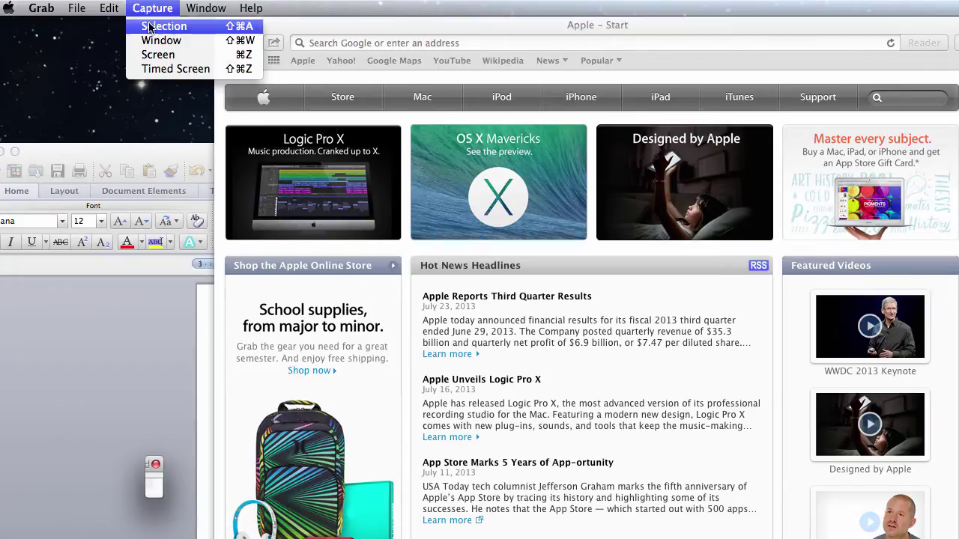
click(159, 56)
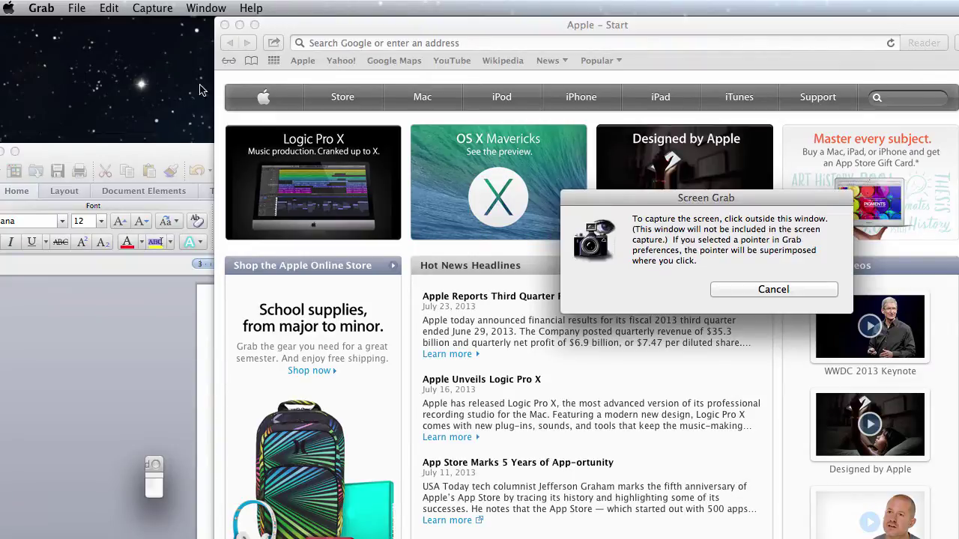
click(429, 246)
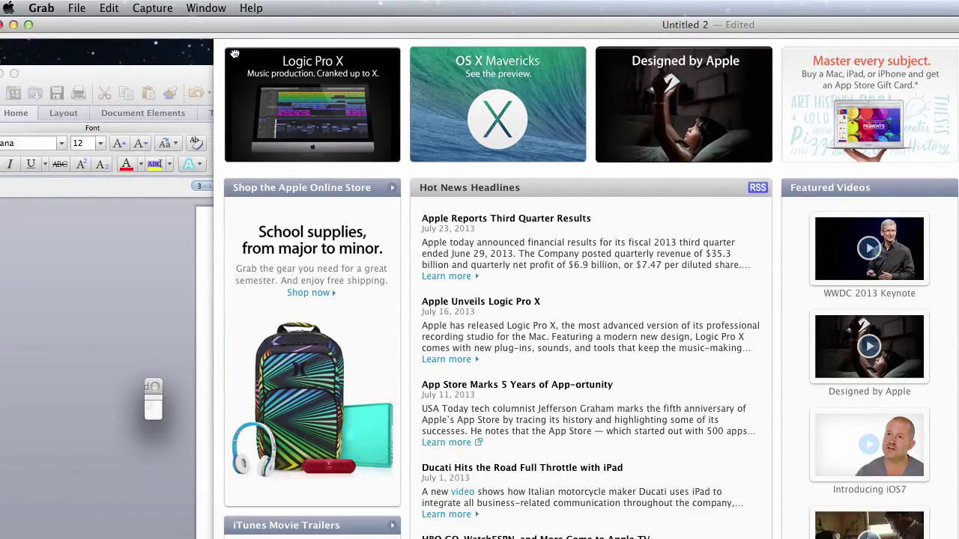
click(11, 7)
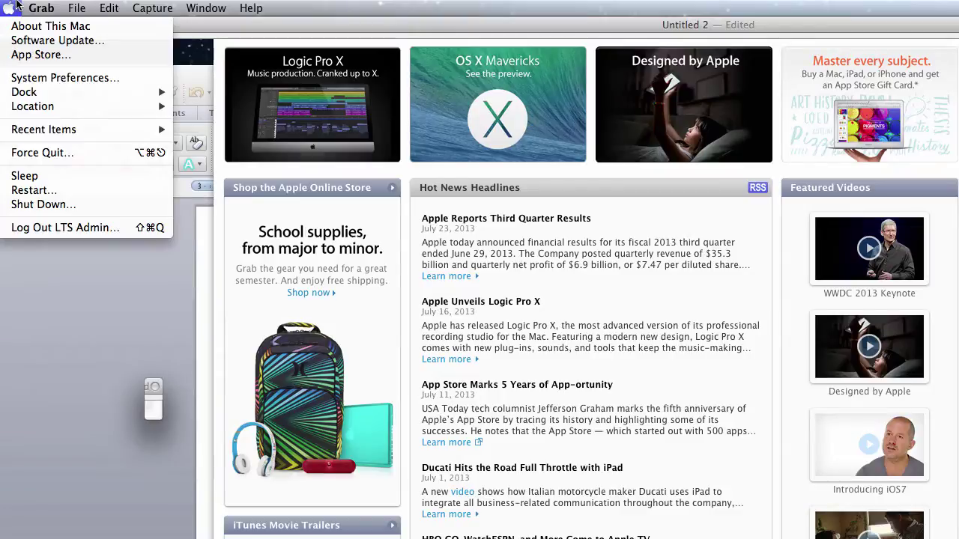
click(10, 7)
click(3, 24)
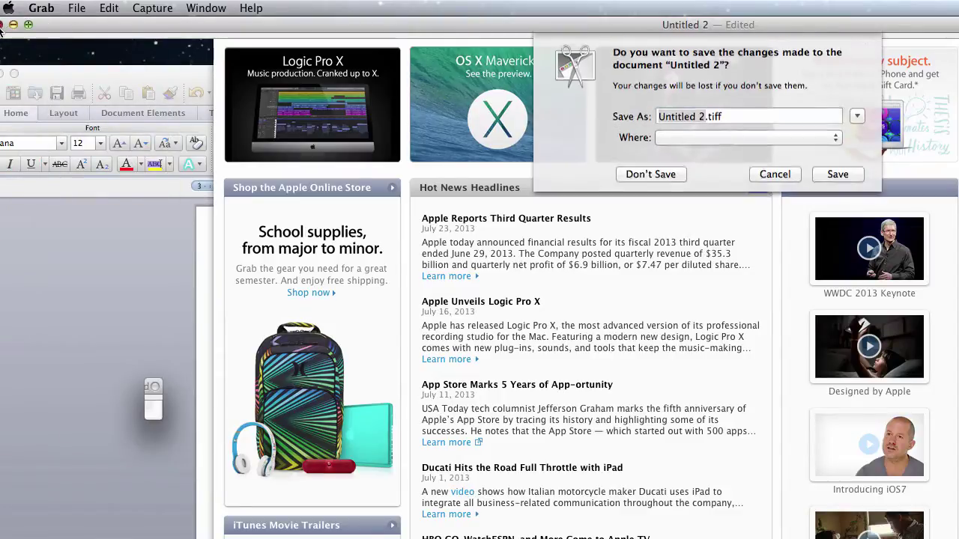
click(643, 177)
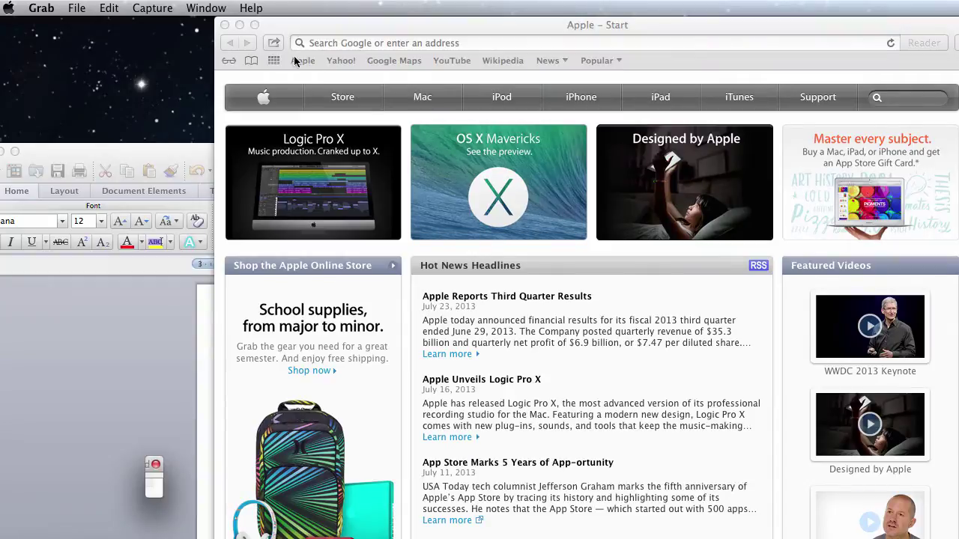
Take a timed screen capture that includes Grab's opened Capture menu.
click(169, 9)
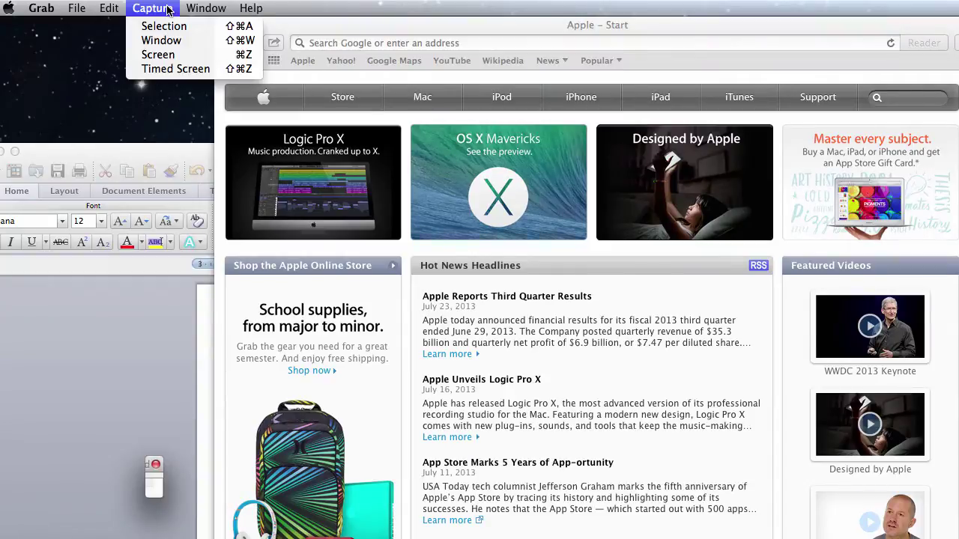
click(176, 69)
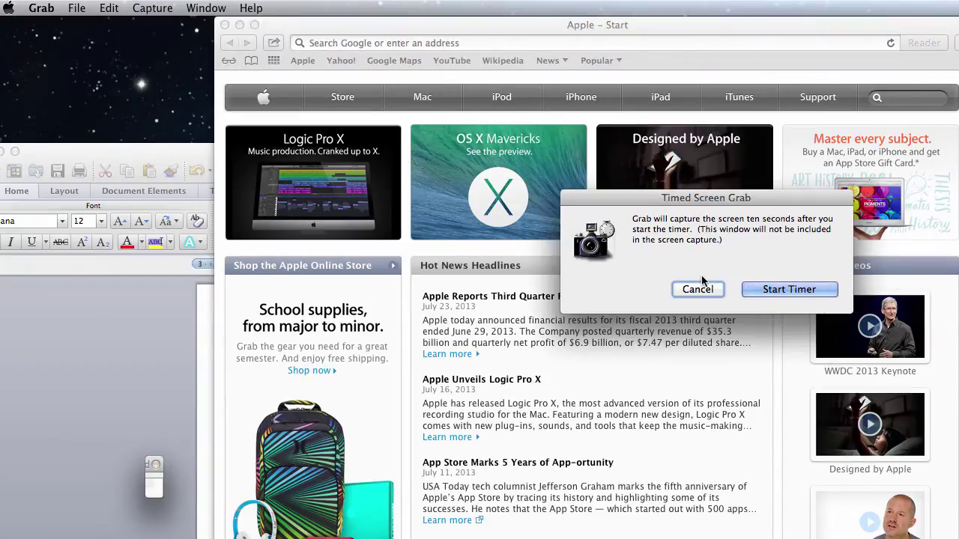
click(783, 292)
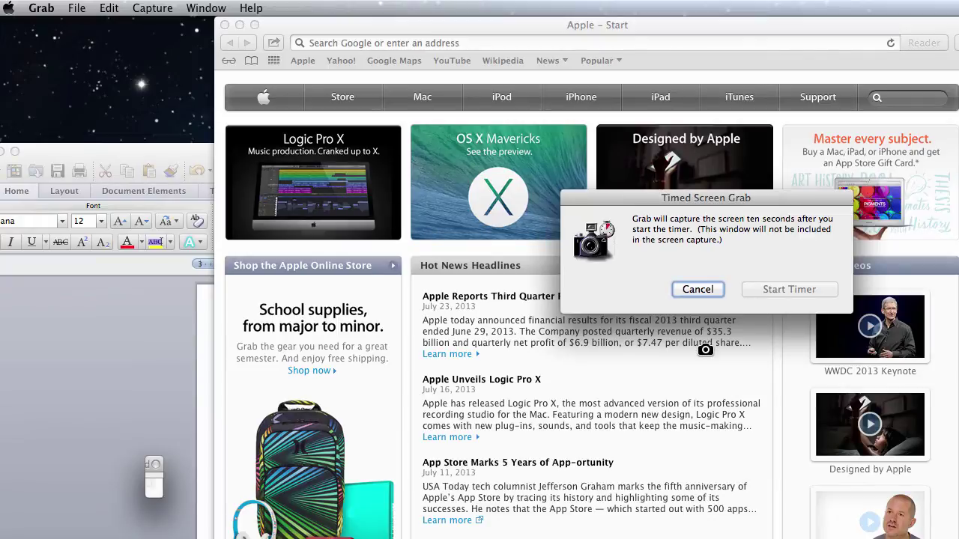
click(169, 9)
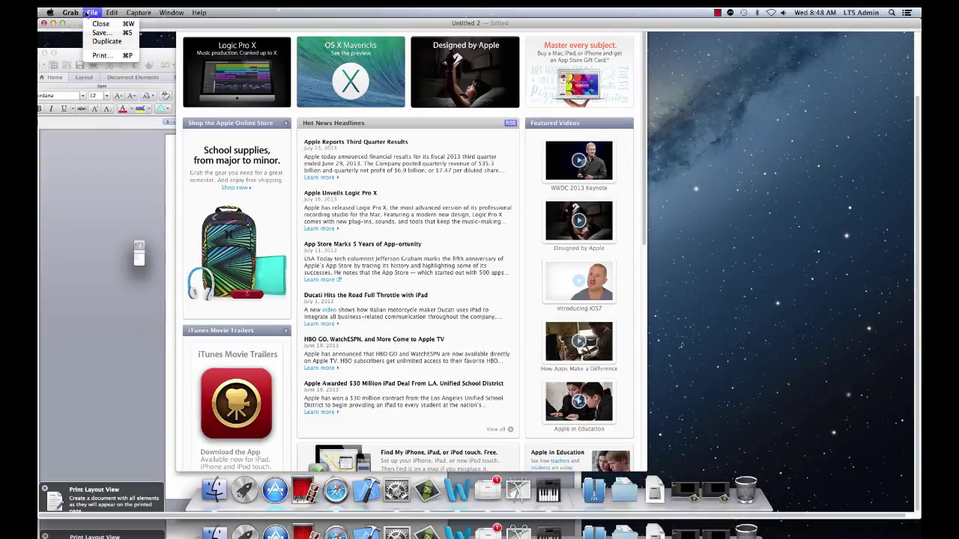
Copy the timed screen capture and paste it into the blank Word document.
mouse_move(100, 14)
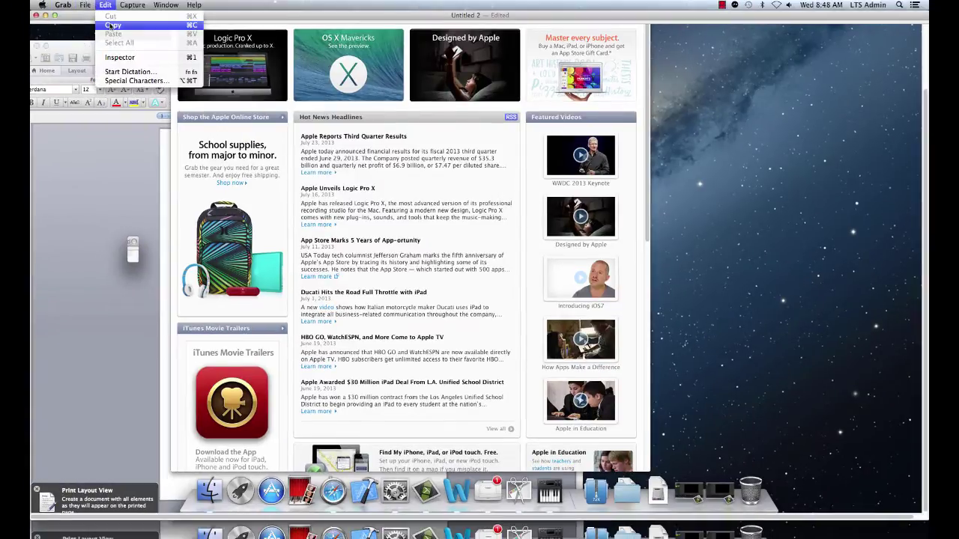
click(111, 26)
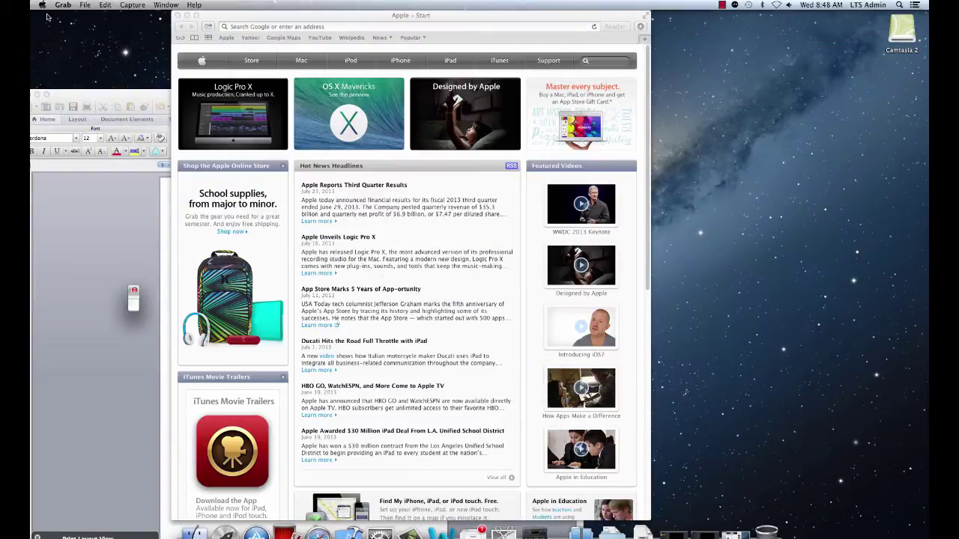
click(112, 227)
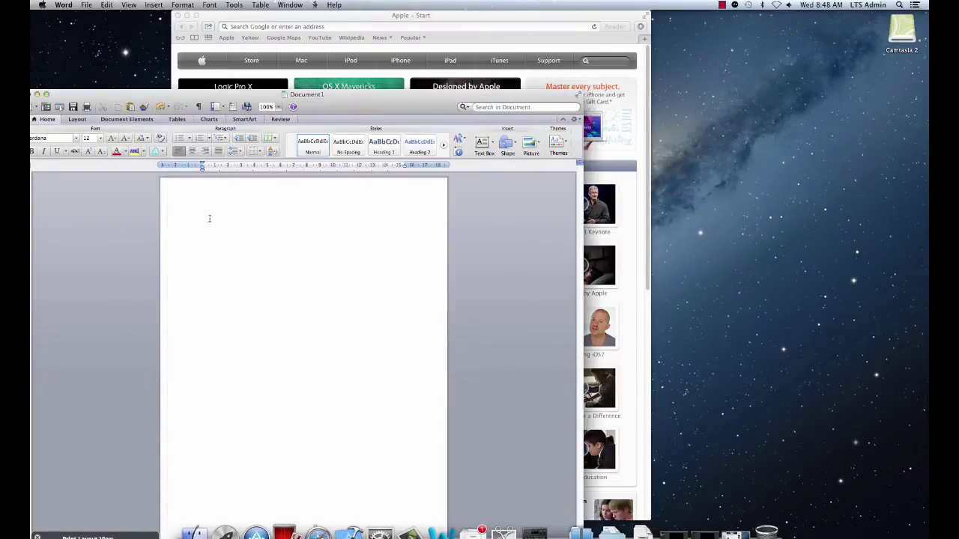
click(209, 214)
key(super+v)
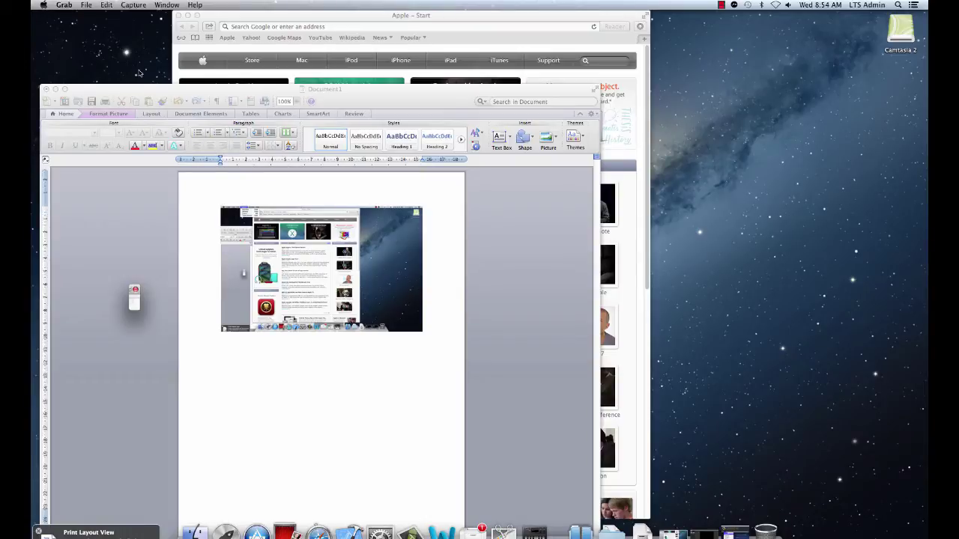
Set Grab's pointer type to the open hand in its preferences and close them.
click(66, 5)
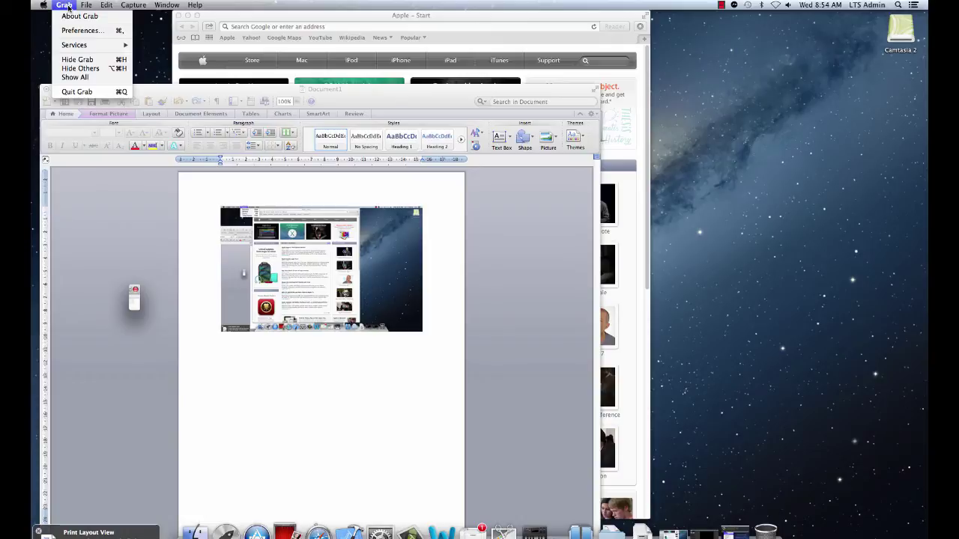
click(73, 31)
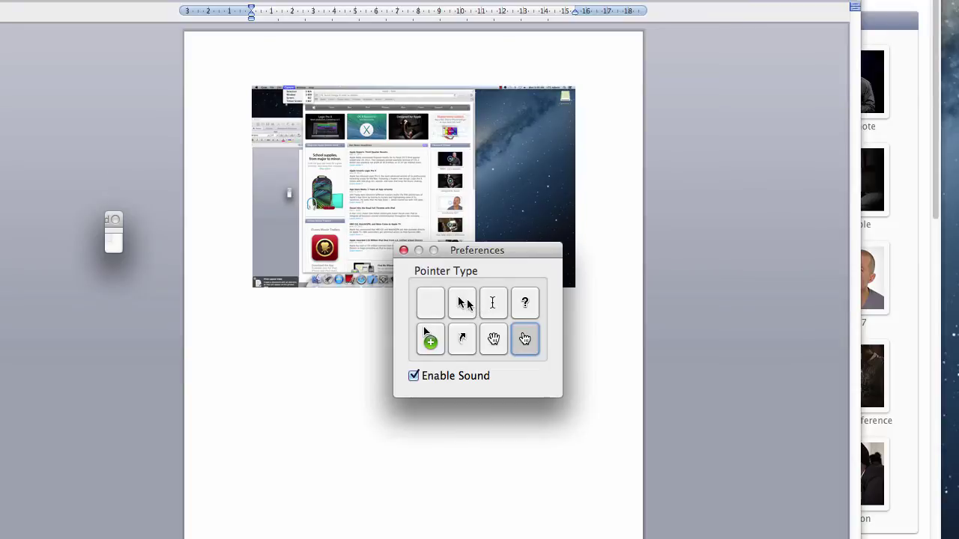
click(493, 340)
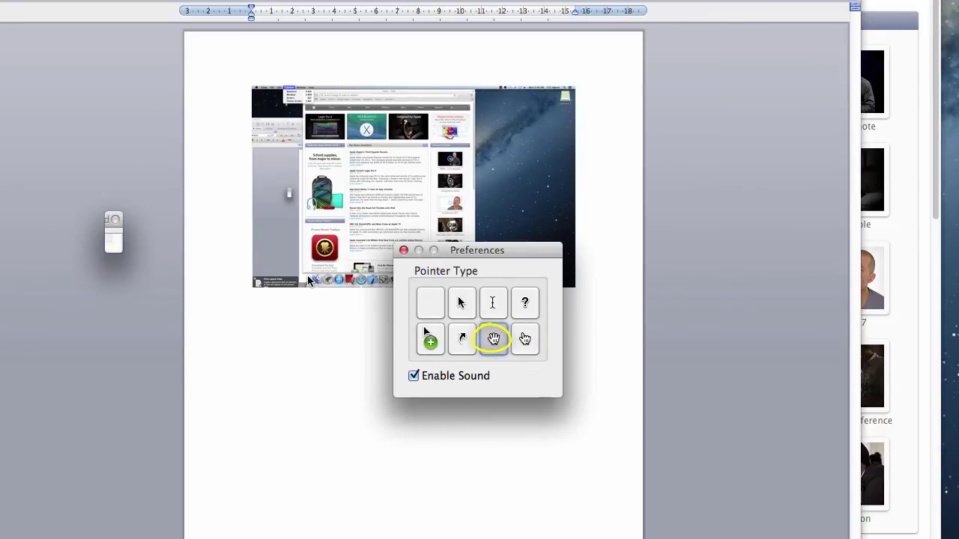
click(403, 250)
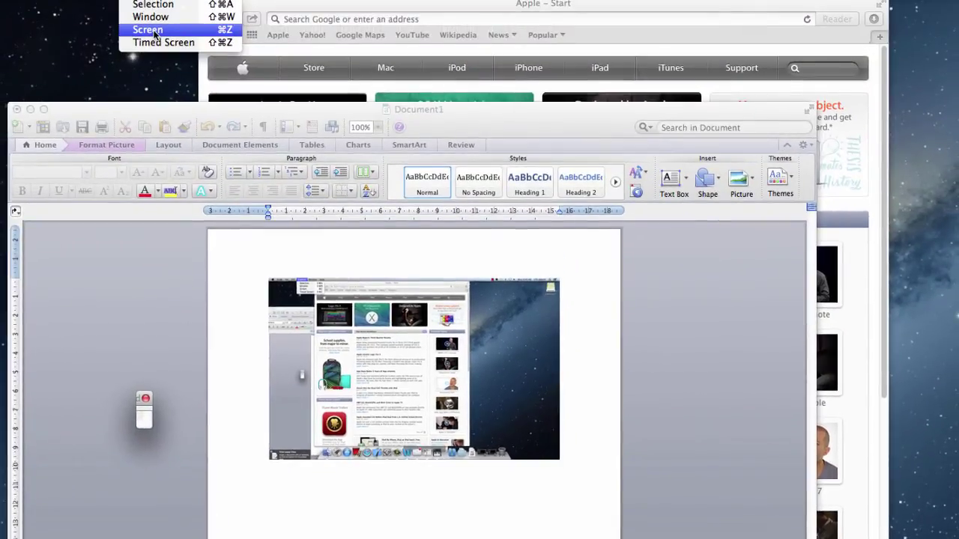
Capture the whole screen with the hand pointer superimposed on the page margin beside the pasted picture.
click(154, 33)
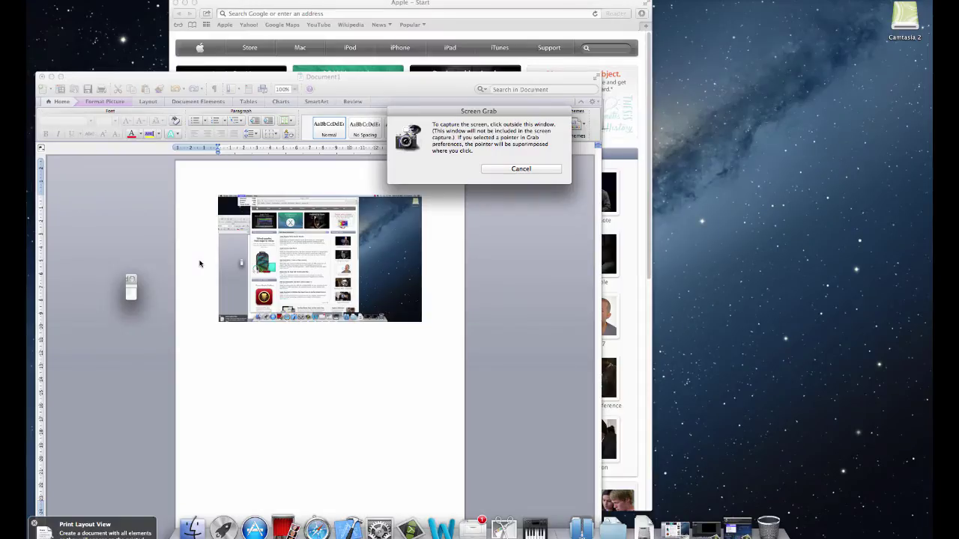
click(199, 263)
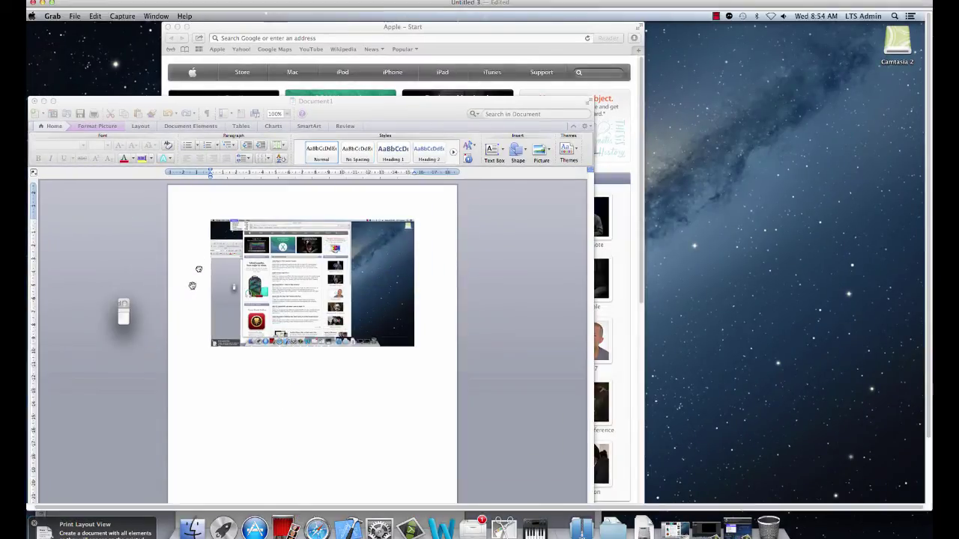
click(192, 289)
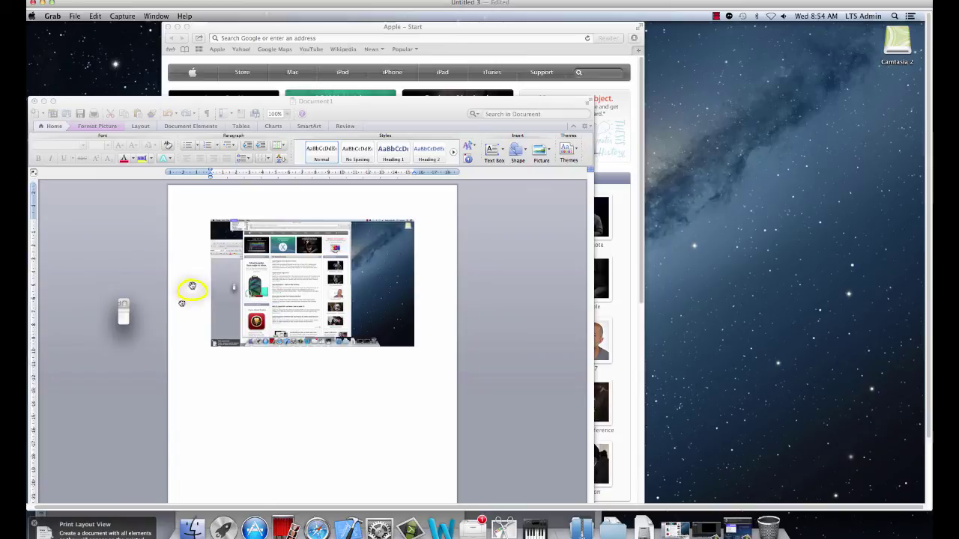